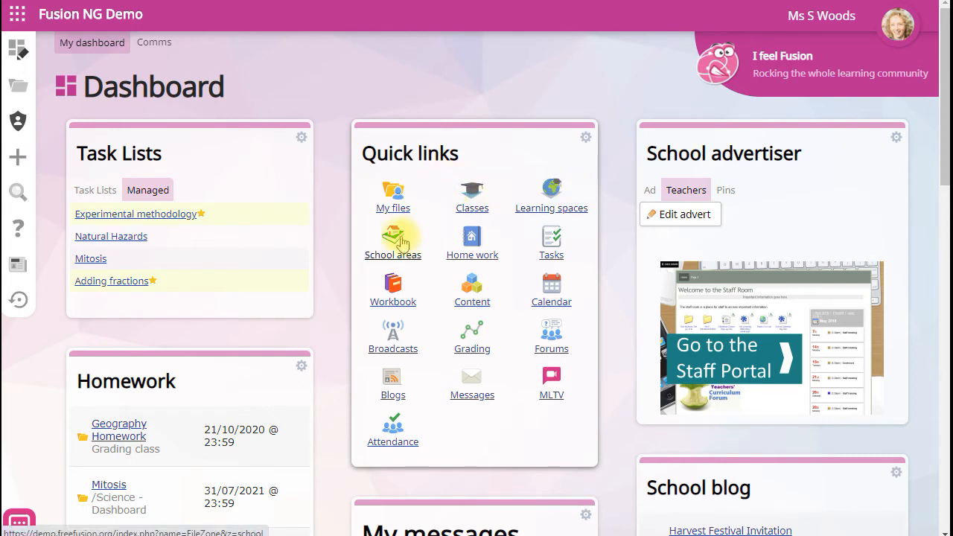
Open the Grading class and upload Challenge 4.png and Challenge 8.png from the local Maths challenges folder.
{"action": "left_click", "coordinate": [469, 212]}
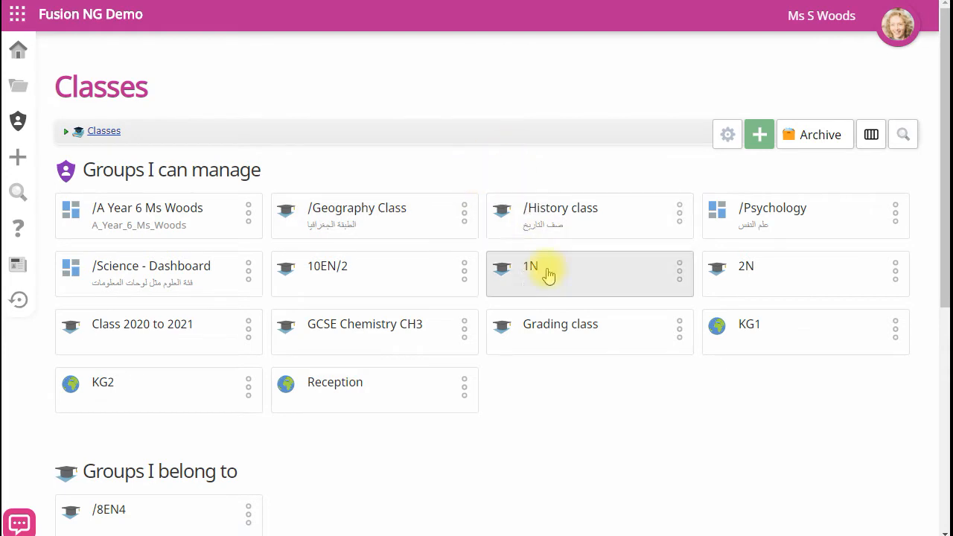
{"action": "left_click", "coordinate": [569, 329]}
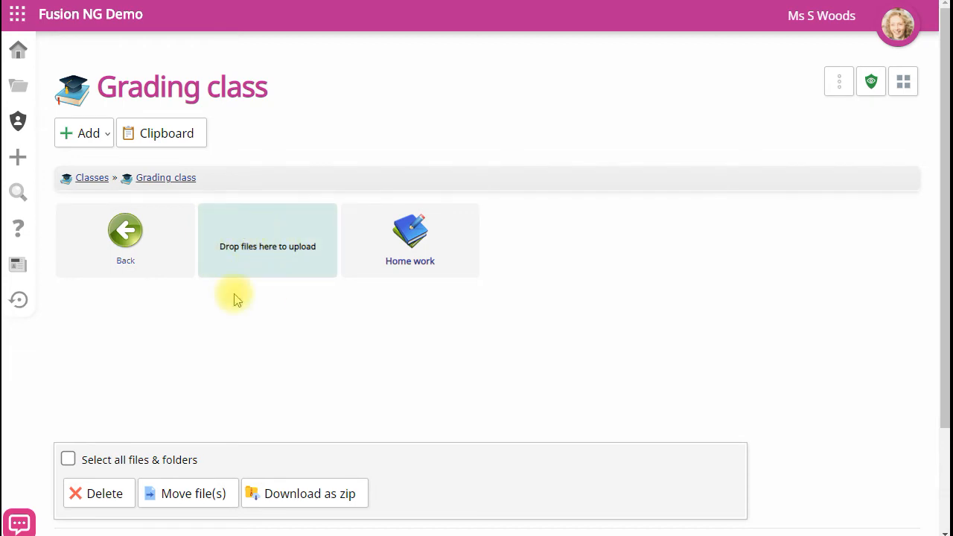
{"action": "key", "text": "alt+Tab"}
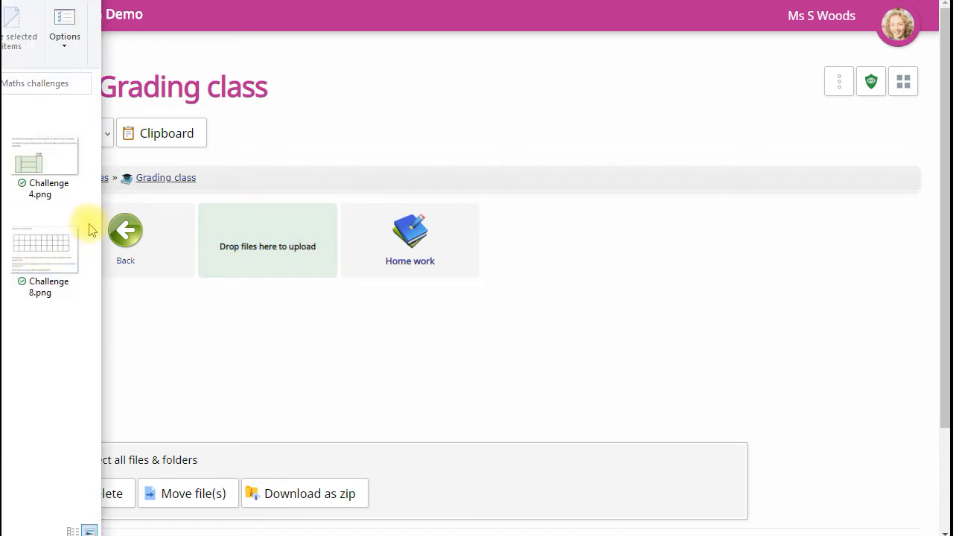
{"action": "left_click", "coordinate": [50, 161]}
{"action": "left_click", "coordinate": [42, 238], "text": "ctrl"}
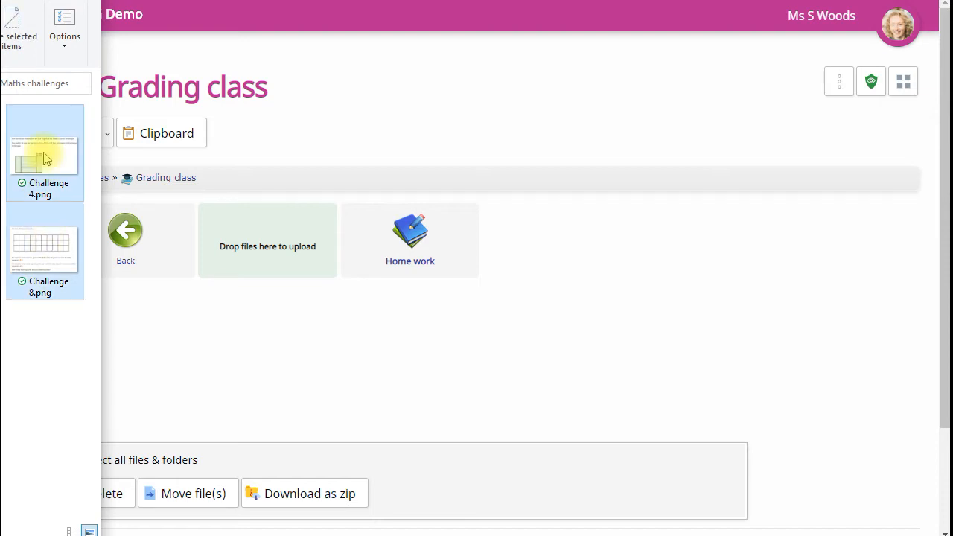
{"action": "left_click_drag", "start_coordinate": [42, 265], "coordinate": [253, 247]}
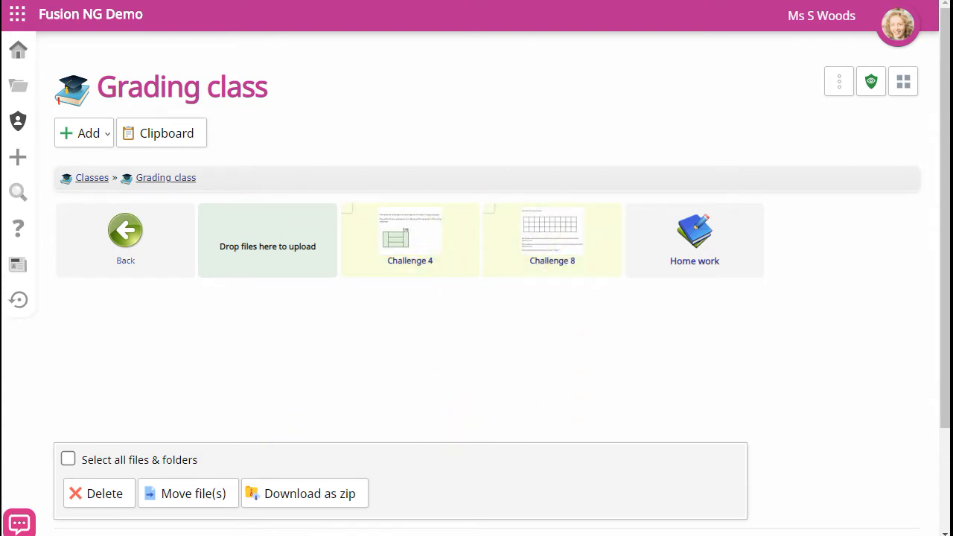
Create a document named Cell Structure containing the labelled cell diagram and save it in the Grading class.
{"action": "left_click", "coordinate": [88, 137]}
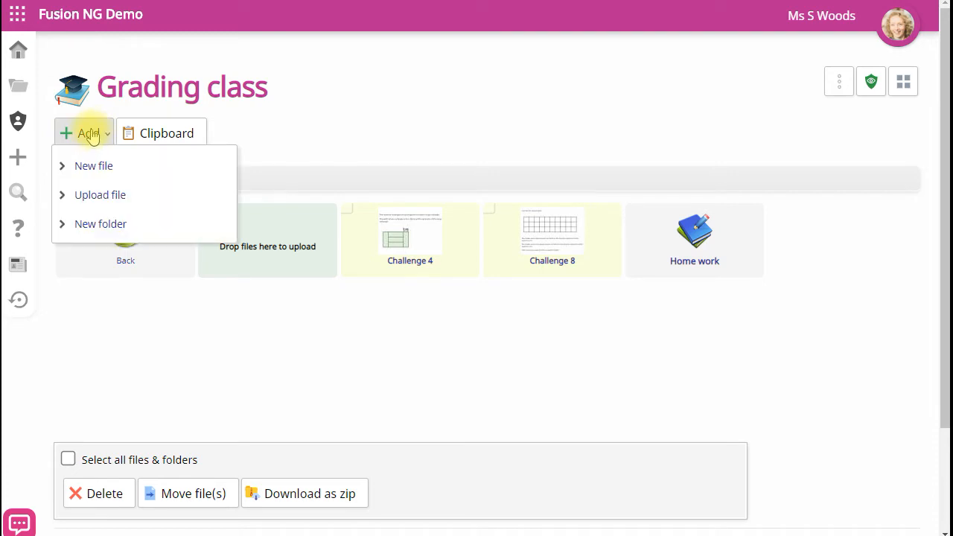
{"action": "left_click", "coordinate": [89, 169]}
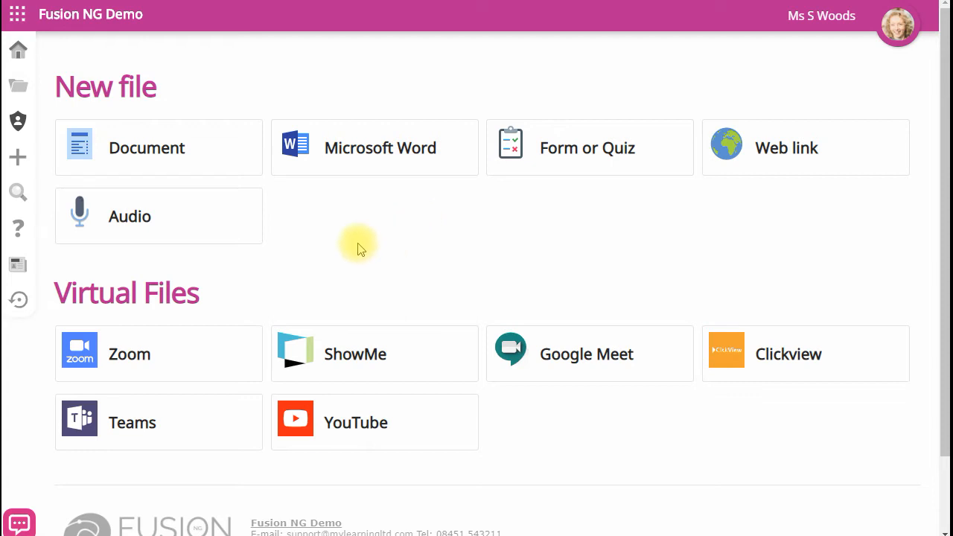
{"action": "left_click", "coordinate": [139, 141]}
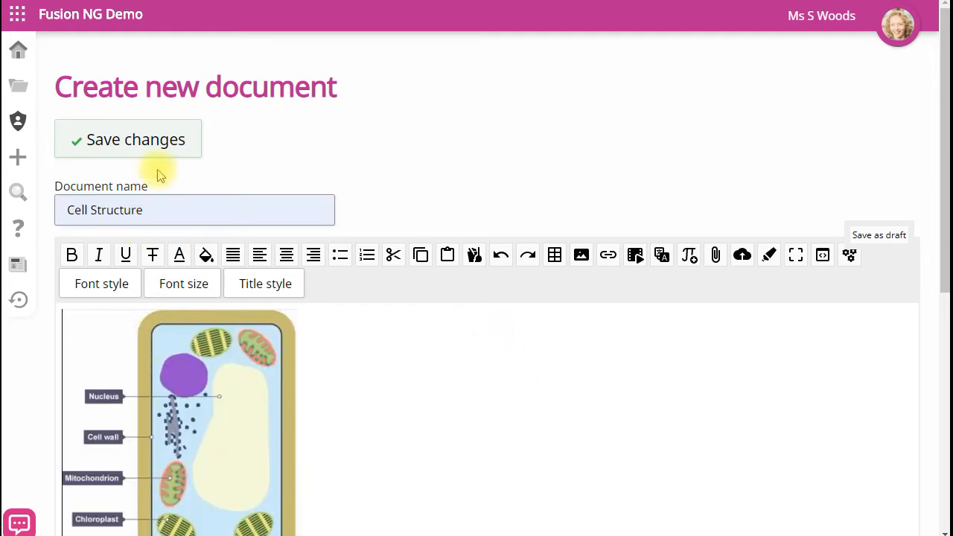
{"action": "left_click", "coordinate": [139, 138]}
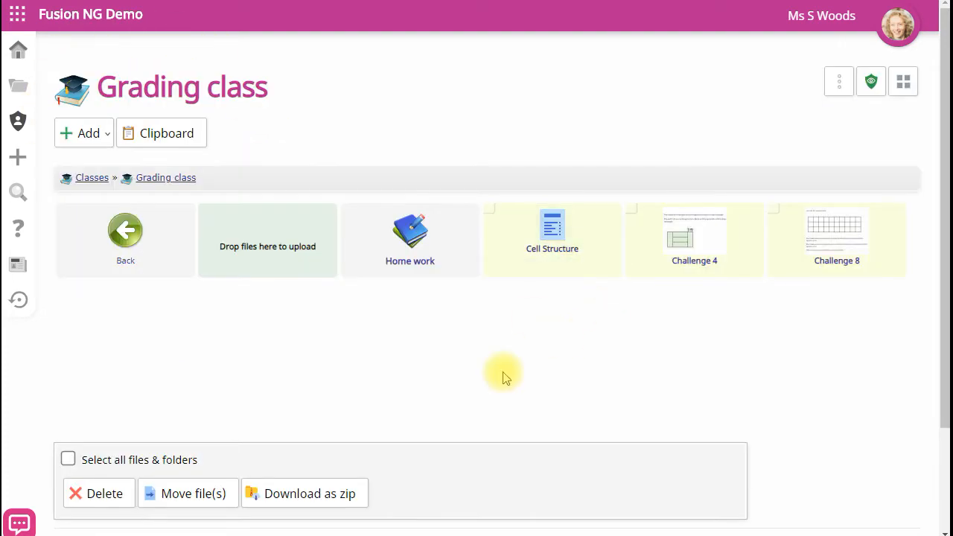
{"action": "left_click", "coordinate": [554, 235]}
Upload Challenge 1.png from the computer to the Grading class through the file upload form.
{"action": "left_click", "coordinate": [88, 136]}
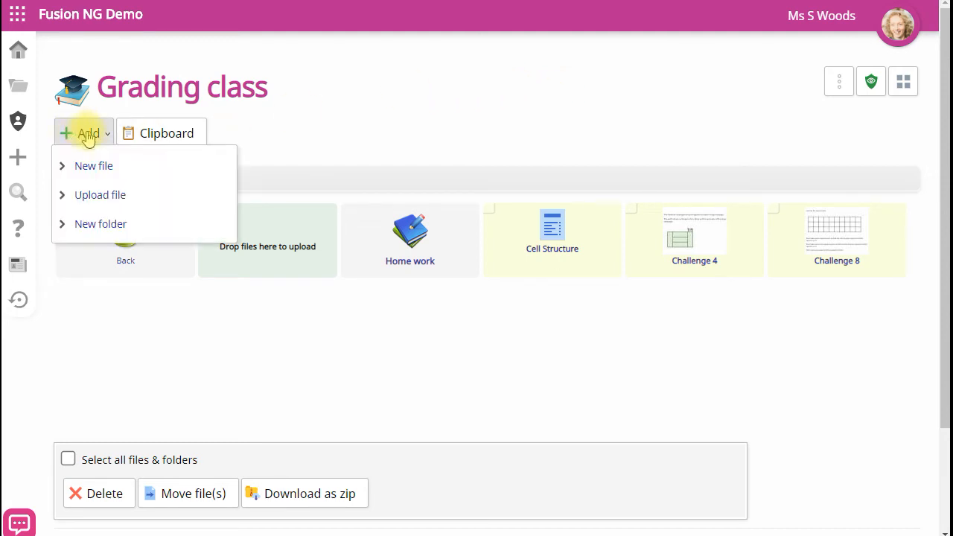
{"action": "left_click", "coordinate": [100, 197]}
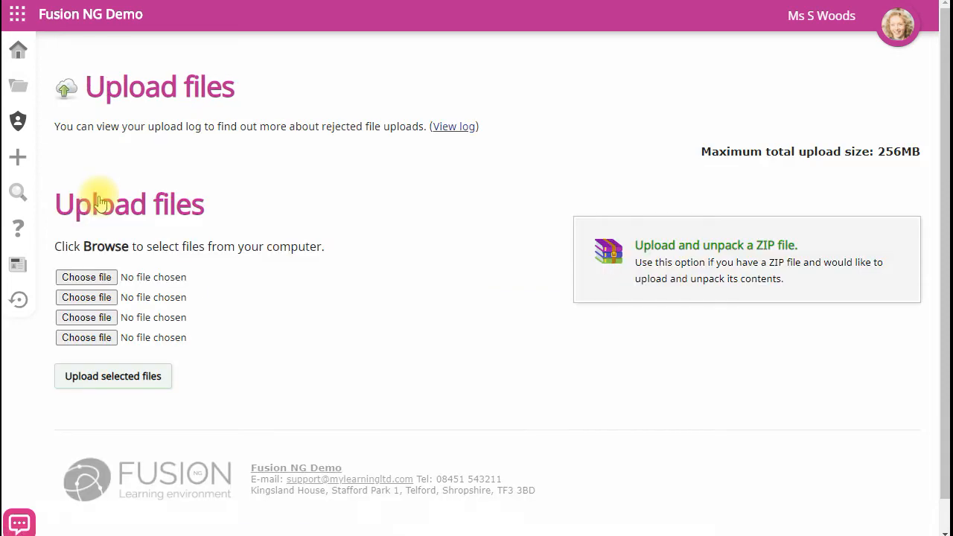
{"action": "left_click", "coordinate": [94, 283]}
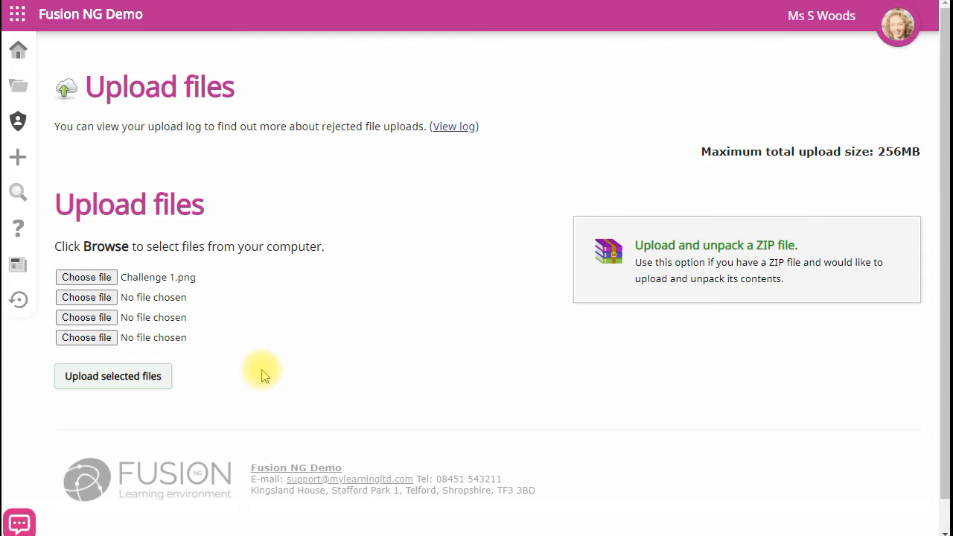
{"action": "left_click", "coordinate": [117, 378]}
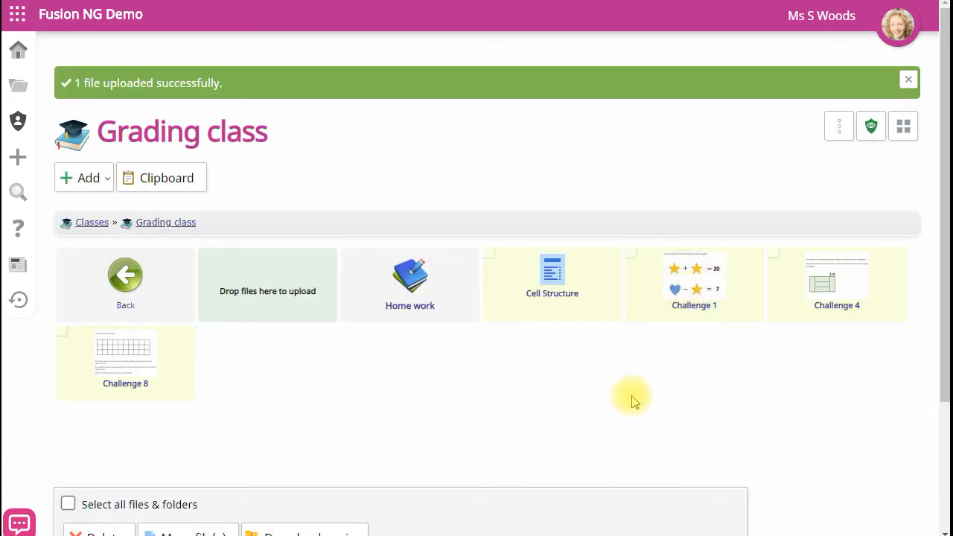
Open the class's ZIP upload form and compress the local Maths challenges folder in Learning resources into a zipped folder.
{"action": "left_click", "coordinate": [88, 180]}
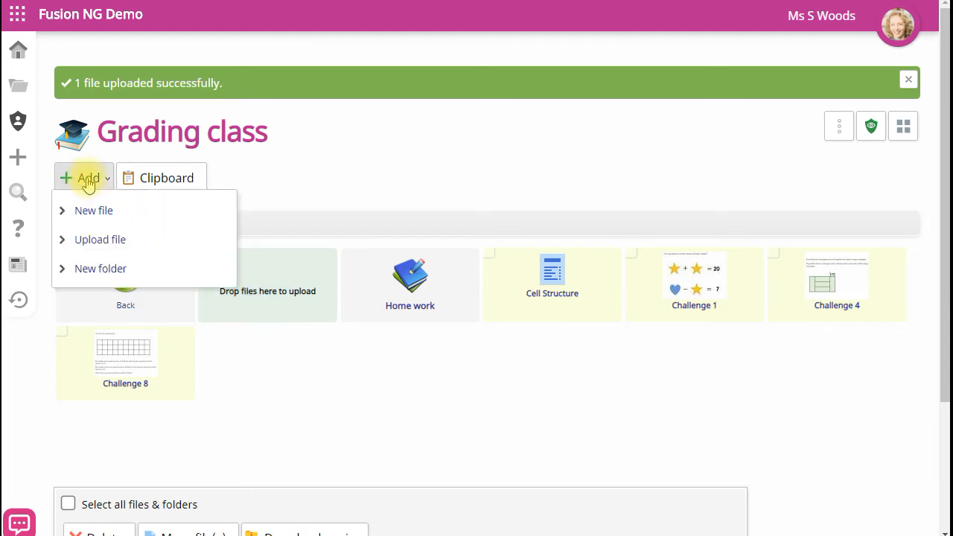
{"action": "left_click", "coordinate": [97, 241]}
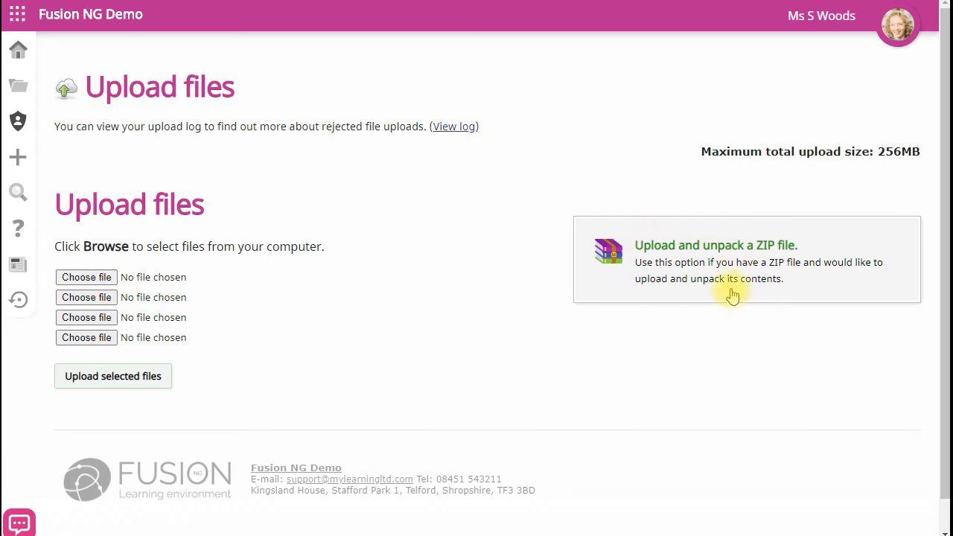
{"action": "left_click", "coordinate": [705, 250]}
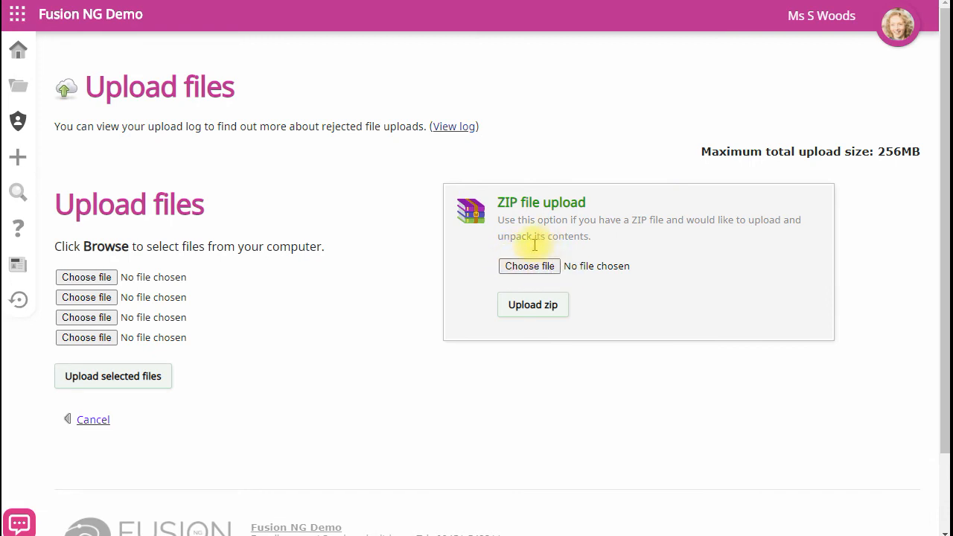
{"action": "left_click_drag", "start_coordinate": [2, 12], "coordinate": [217, 3]}
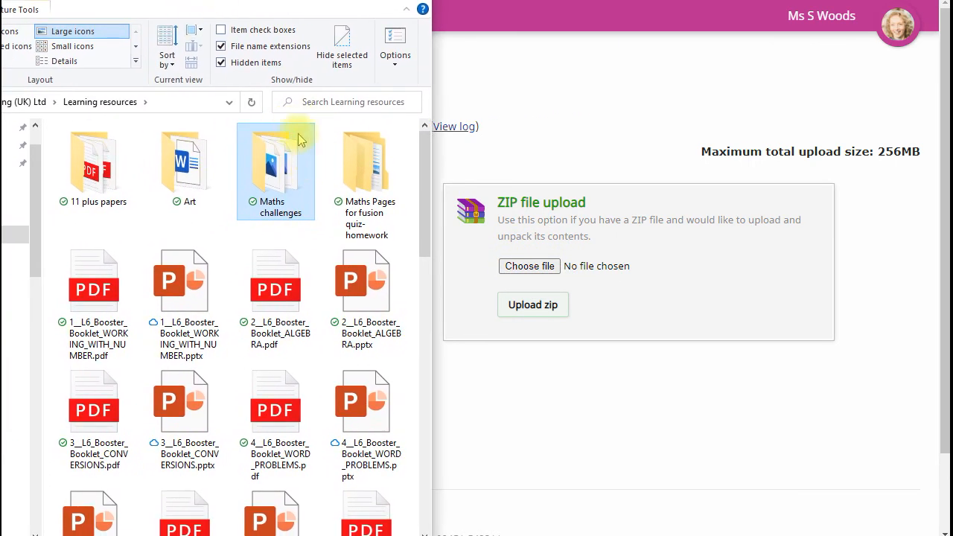
{"action": "right_click", "coordinate": [280, 171]}
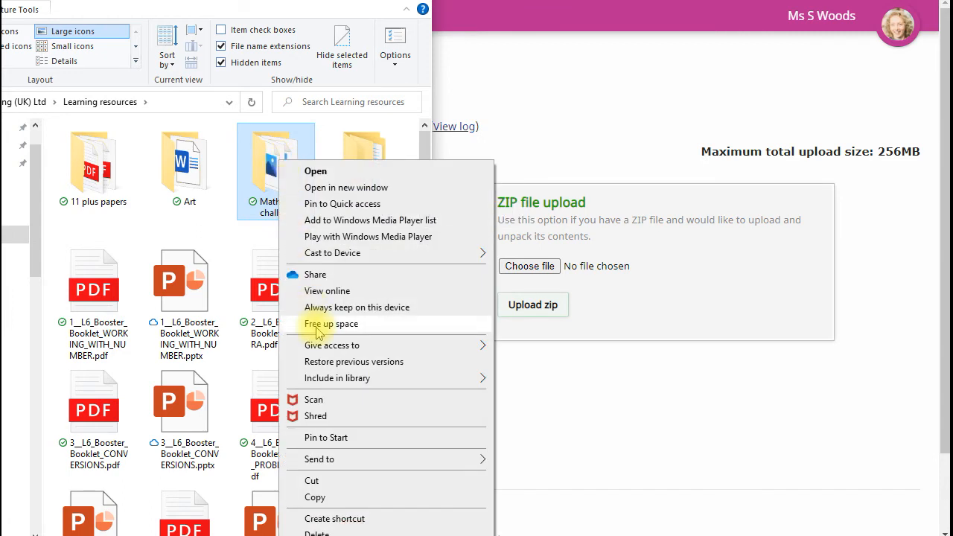
{"action": "mouse_move", "coordinate": [385, 459]}
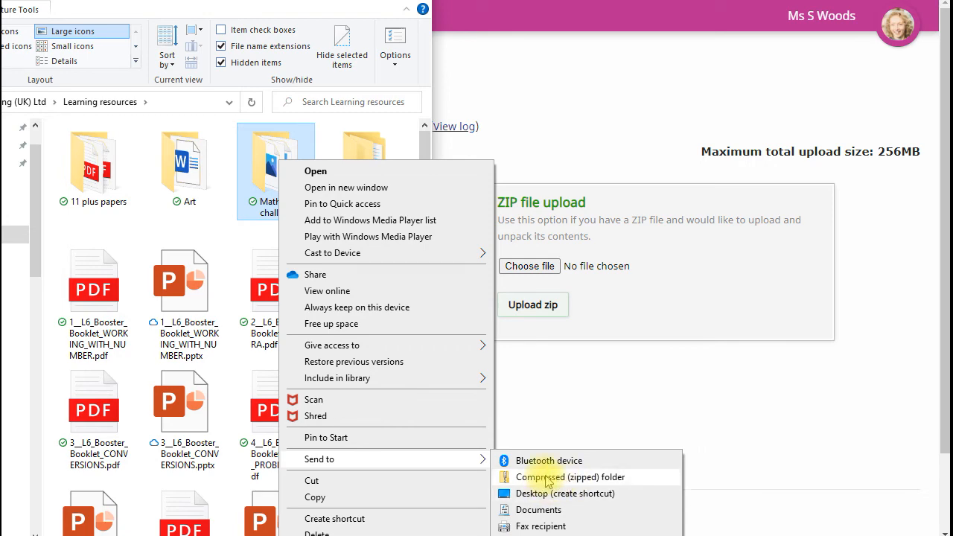
{"action": "left_click", "coordinate": [547, 481]}
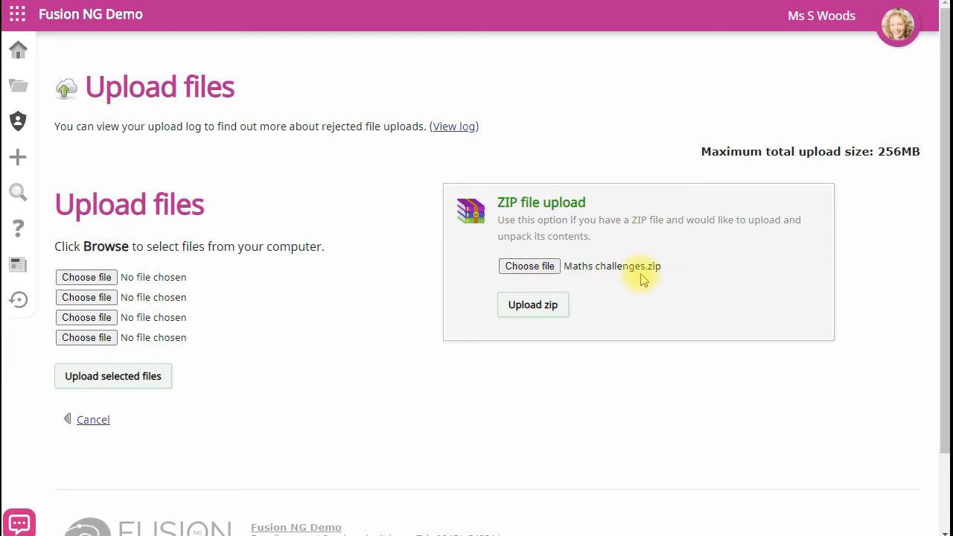
Upload and unpack Maths challenges.zip, view the contents of the unpacked folder, and return to the Grading class.
{"action": "left_click", "coordinate": [533, 307]}
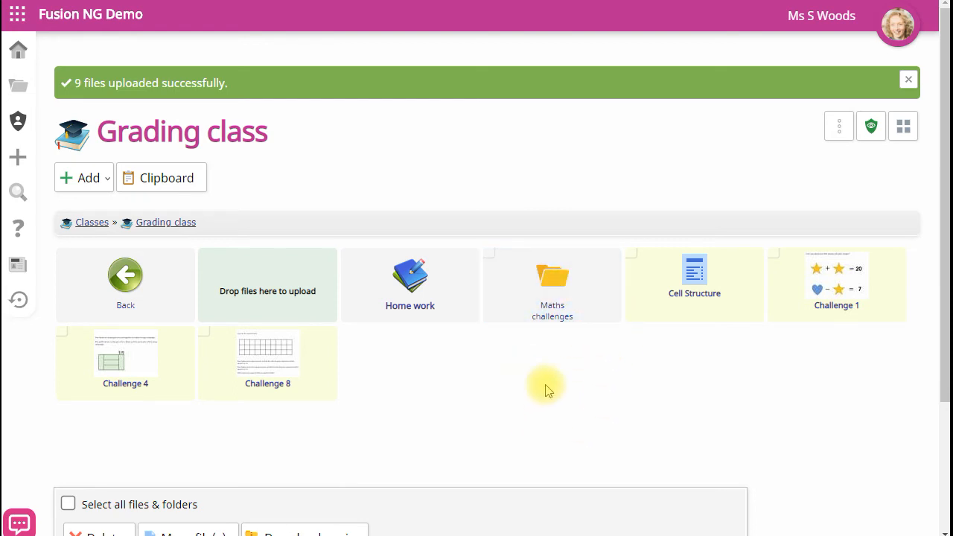
{"action": "left_click", "coordinate": [551, 294]}
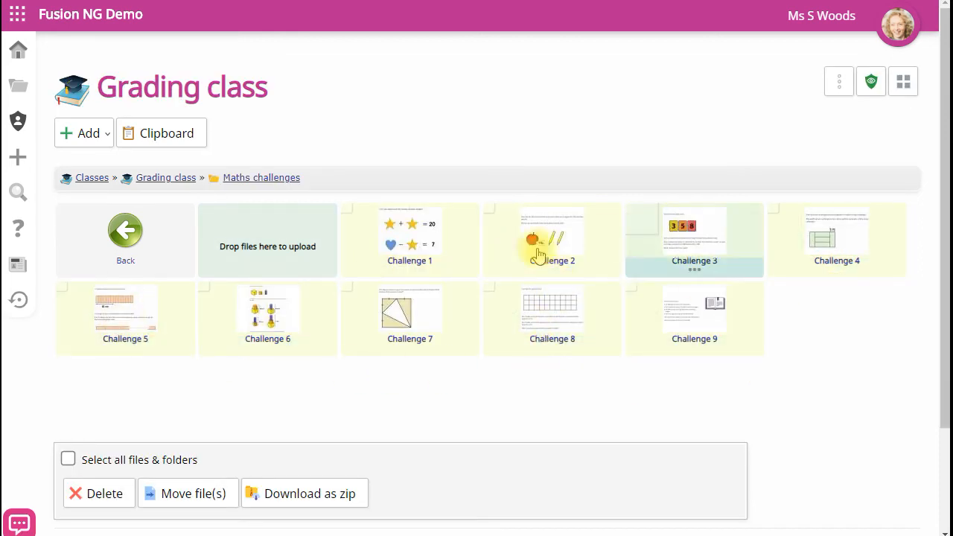
{"action": "left_click", "coordinate": [186, 179]}
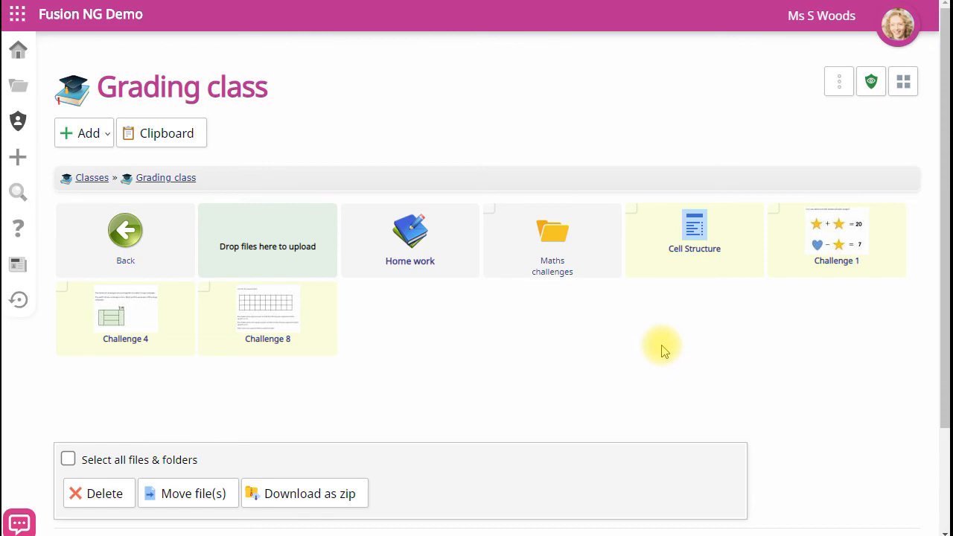
{"action": "left_click", "coordinate": [89, 134]}
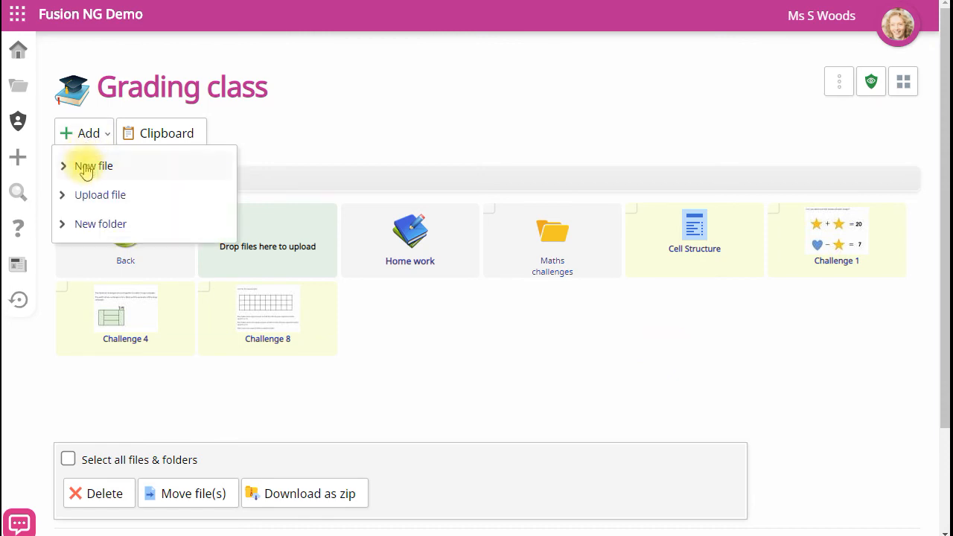
{"action": "left_click", "coordinate": [86, 169]}
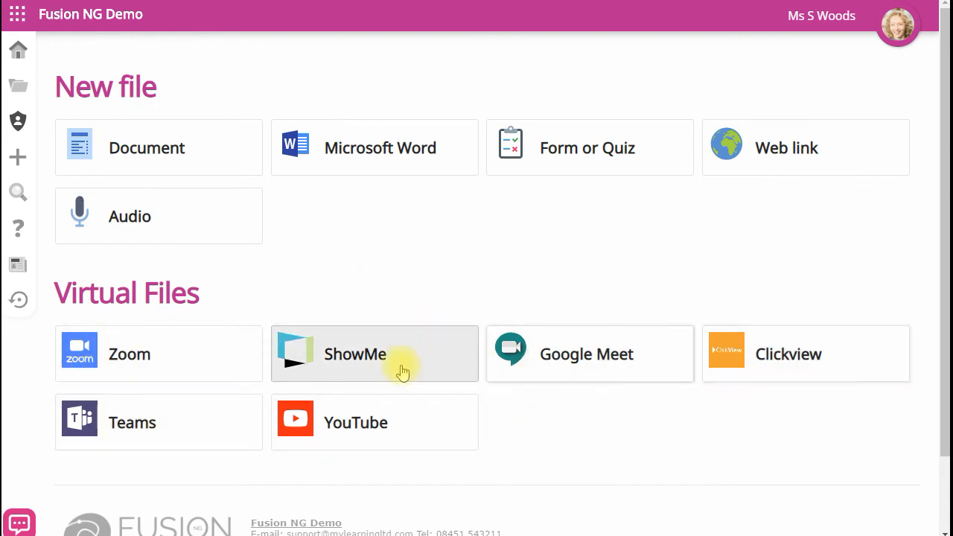
{"action": "left_click", "coordinate": [357, 433]}
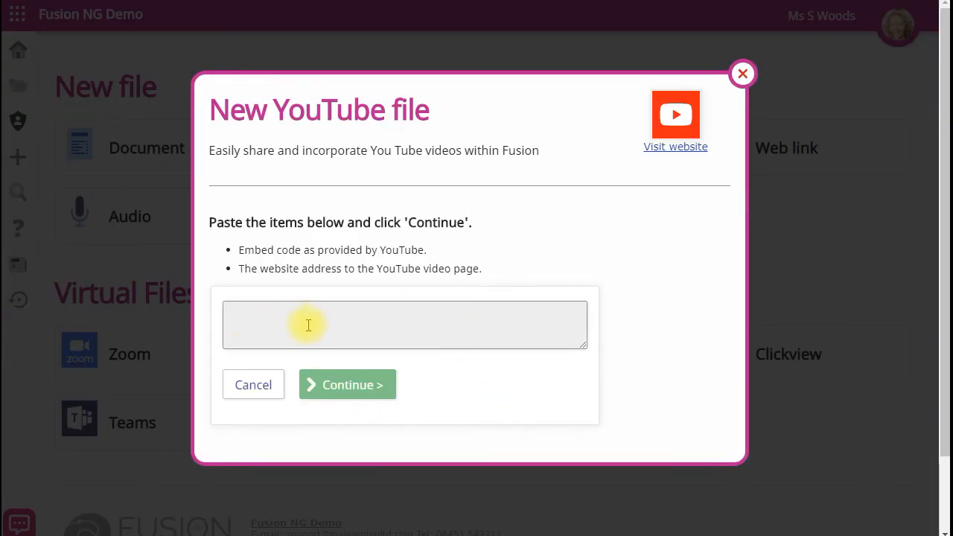
{"action": "type", "text": "https://youtu.be/mZipDVxYIHQ"}
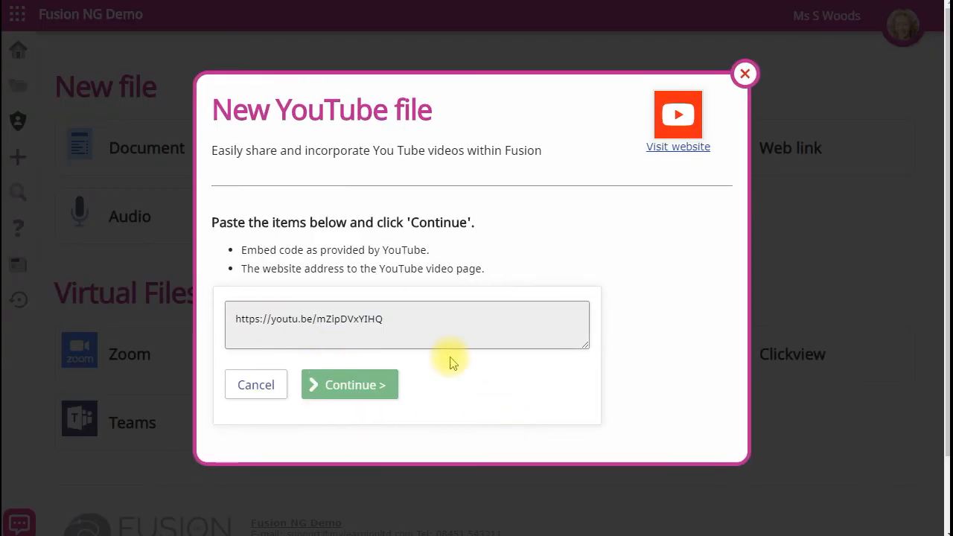
{"action": "left_click", "coordinate": [366, 385]}
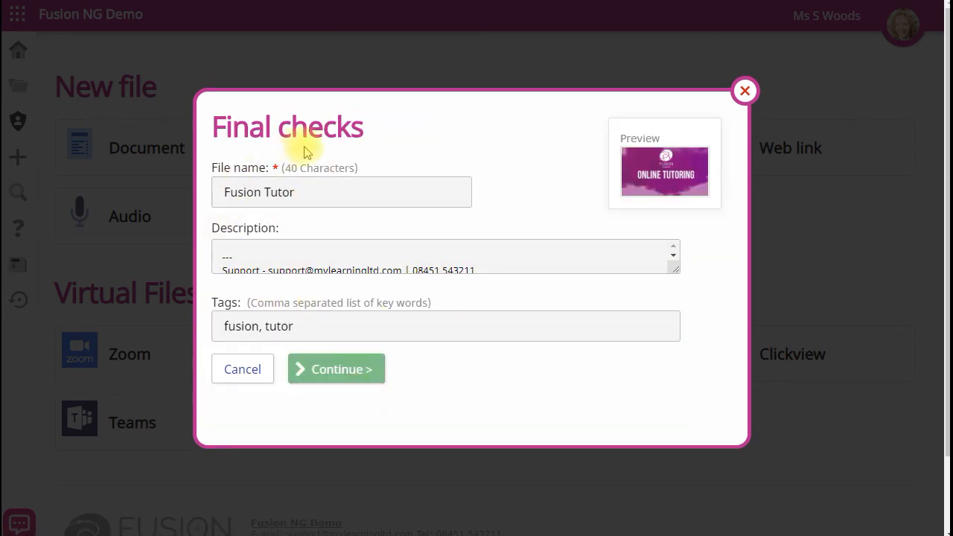
{"action": "left_click", "coordinate": [344, 372]}
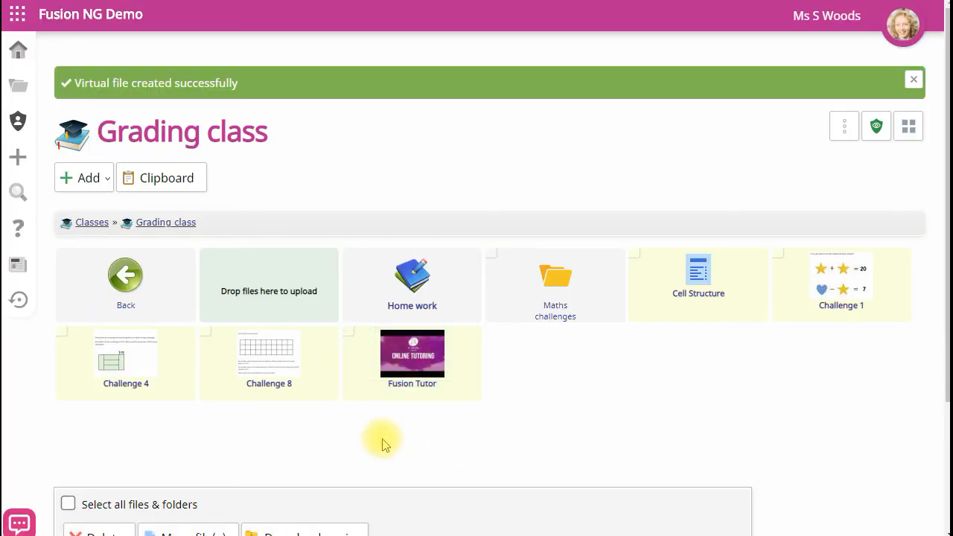
Open the general page for creating new items and view its Virtual Files options.
{"action": "left_click", "coordinate": [18, 160]}
{"action": "scroll", "coordinate": [405, 308], "scroll_direction": "down", "scroll_amount": 3}
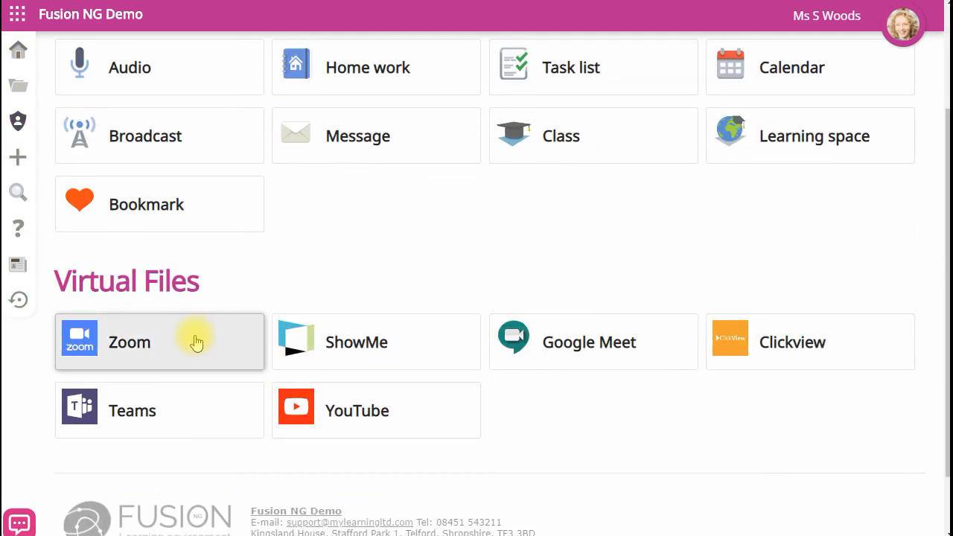